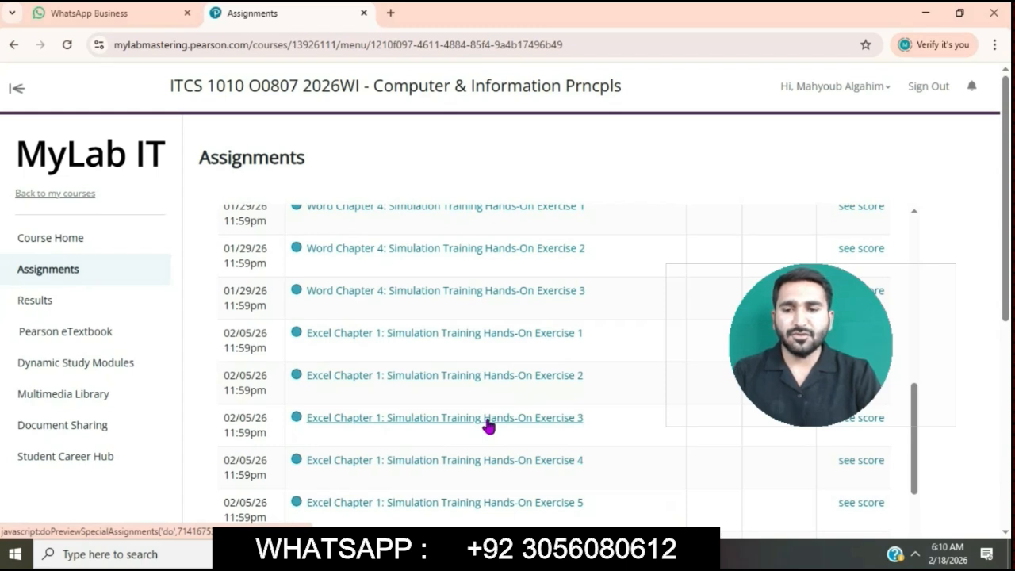
Open Excel Chapter 1: Simulation Training Hands-On Exercise 3 and launch its simulation in a maximized window.
{"action": "left_click", "coordinate": [487, 420]}
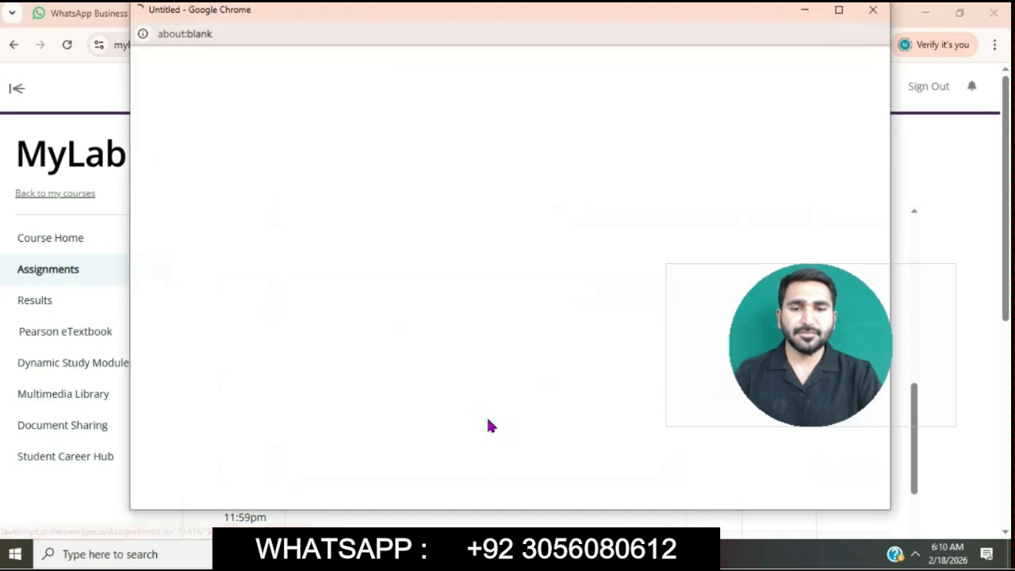
{"action": "left_click", "coordinate": [838, 10]}
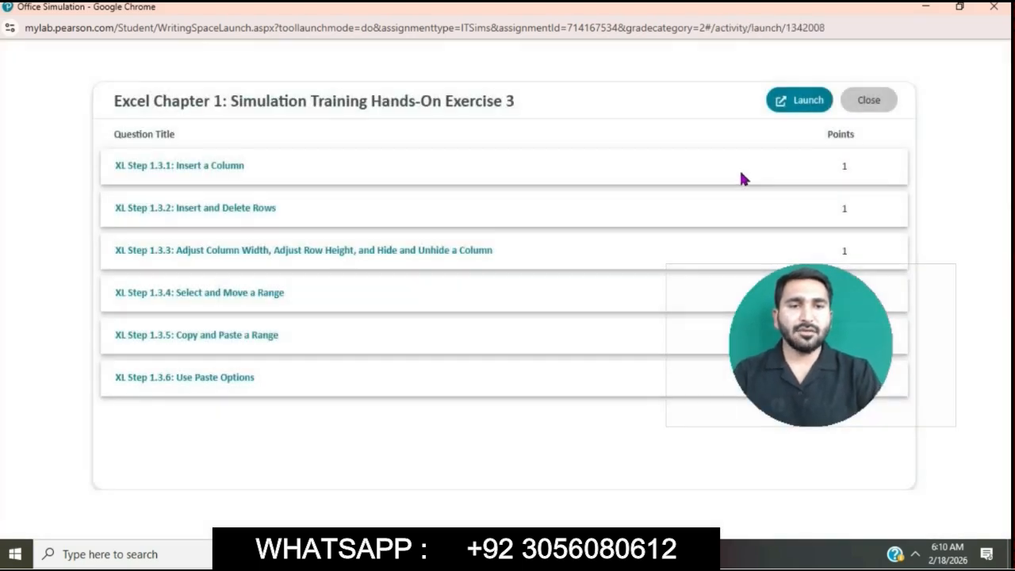
{"action": "left_click", "coordinate": [795, 105]}
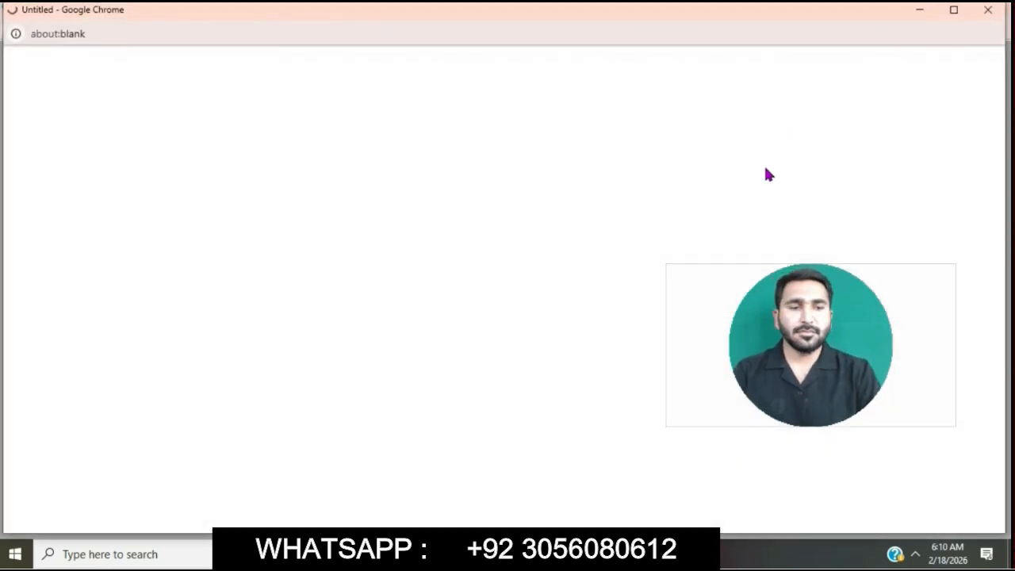
{"action": "left_click", "coordinate": [954, 11]}
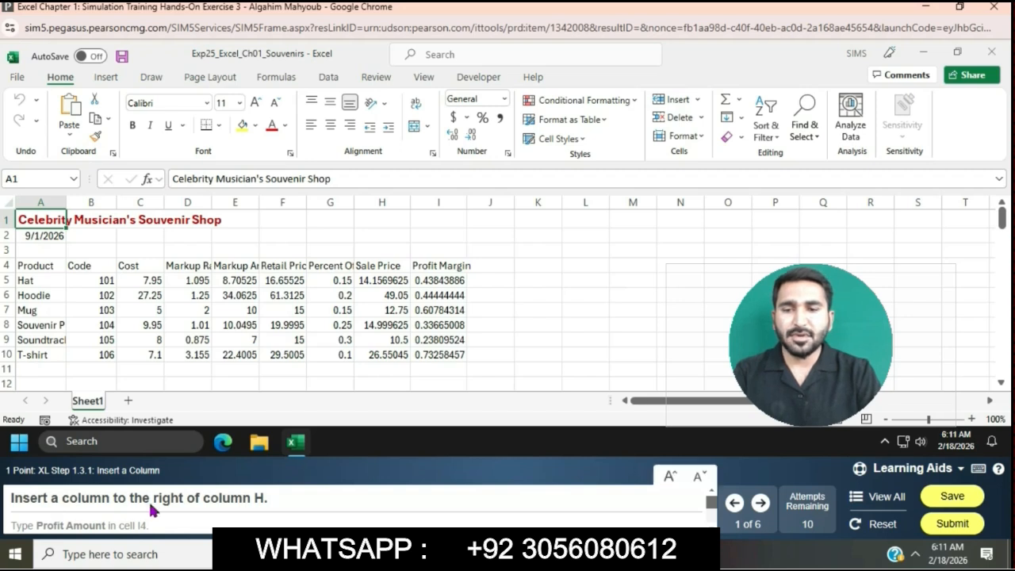
Insert a column to the right of column H and enter the heading Profit Amount in cell I4.
{"action": "right_click", "coordinate": [438, 203]}
{"action": "left_click", "coordinate": [479, 308]}
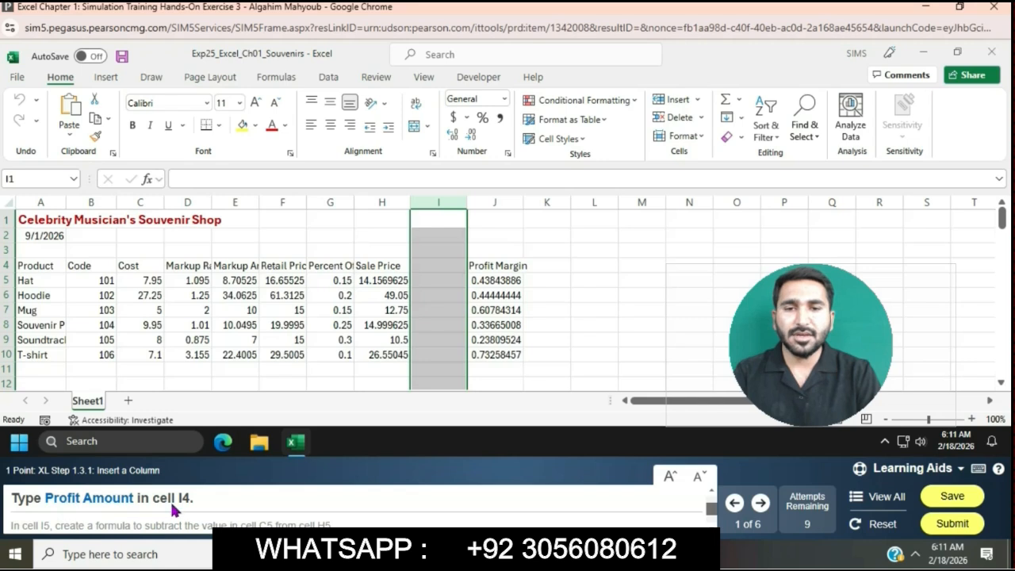
{"action": "left_click", "coordinate": [451, 265]}
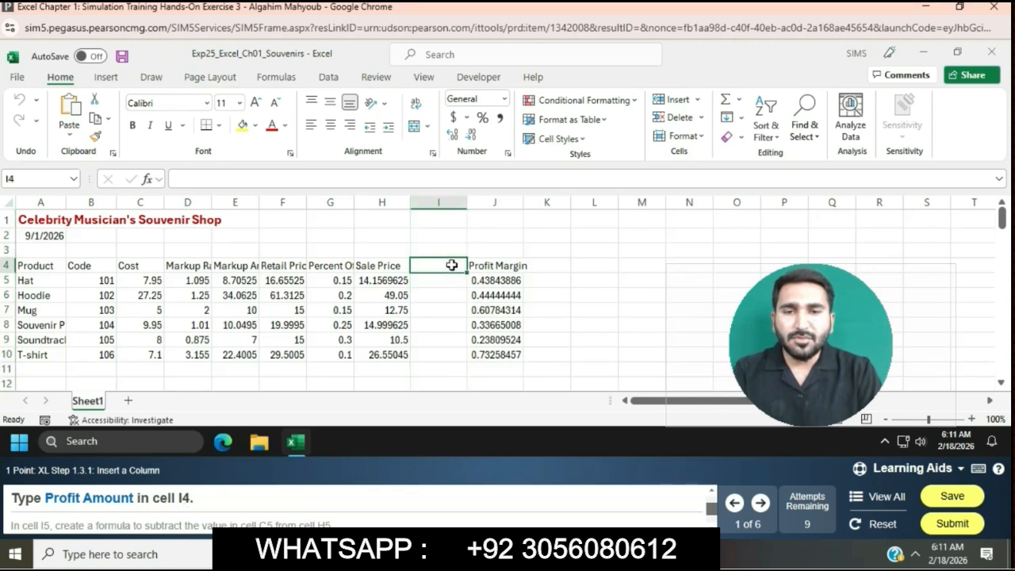
{"action": "type", "text": "Profit Amount"}
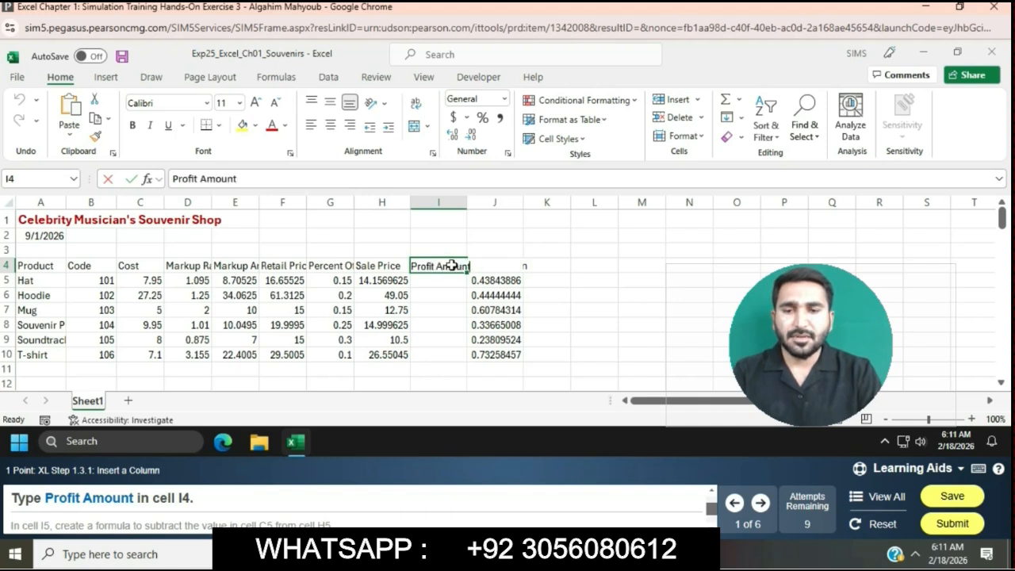
{"action": "key", "text": "Return"}
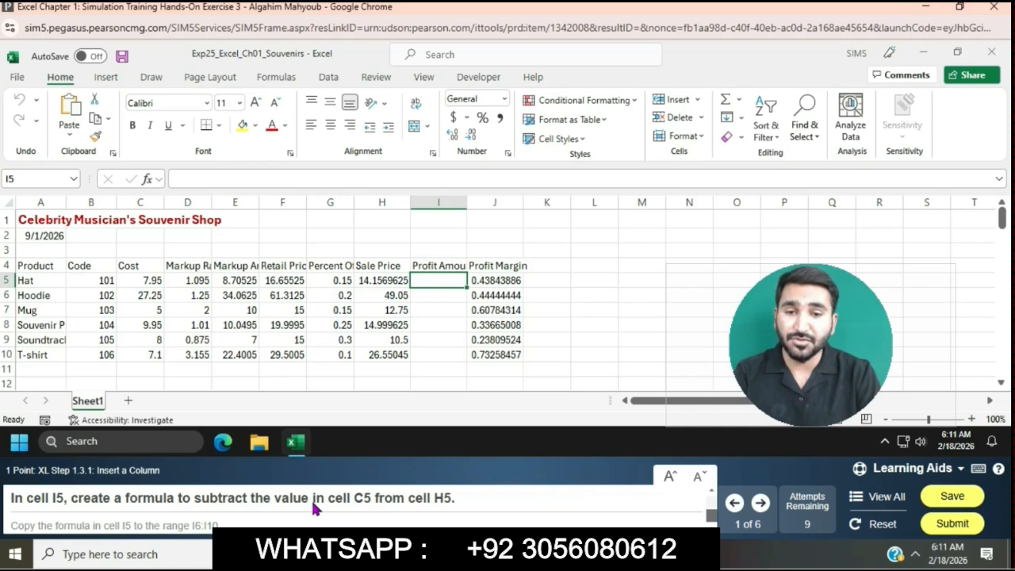
Enter the formula =H5-C5 in cell I5 and copy it down to the range I6:I10.
{"action": "type", "text": "="}
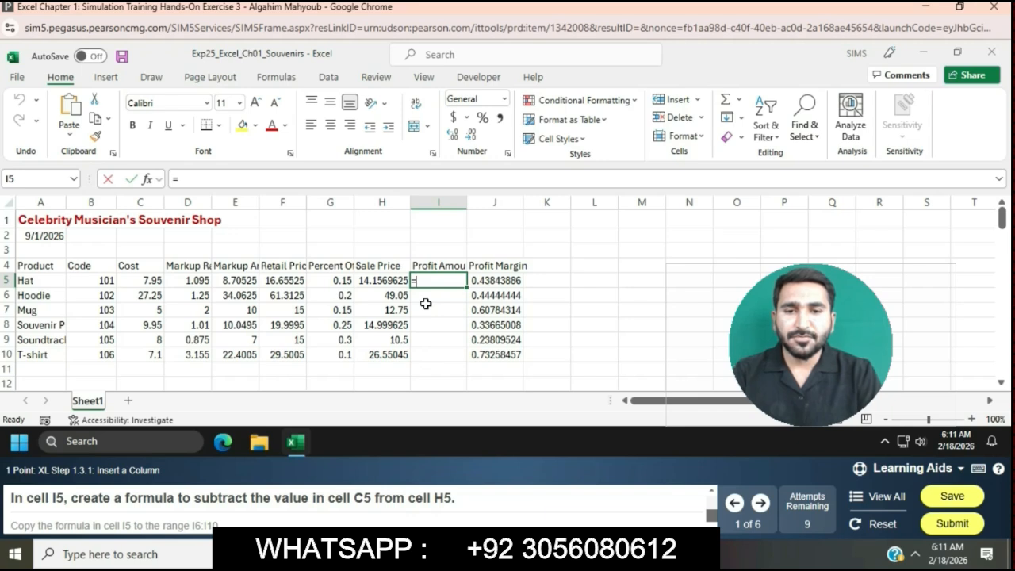
{"action": "left_click", "coordinate": [388, 277]}
{"action": "type", "text": "-"}
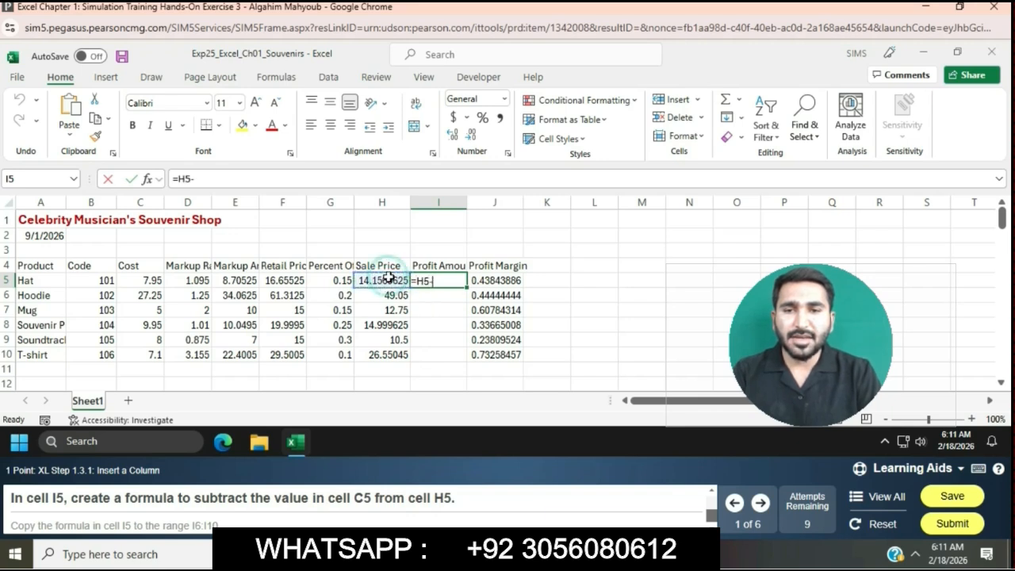
{"action": "left_click", "coordinate": [142, 278]}
{"action": "key", "text": "Return"}
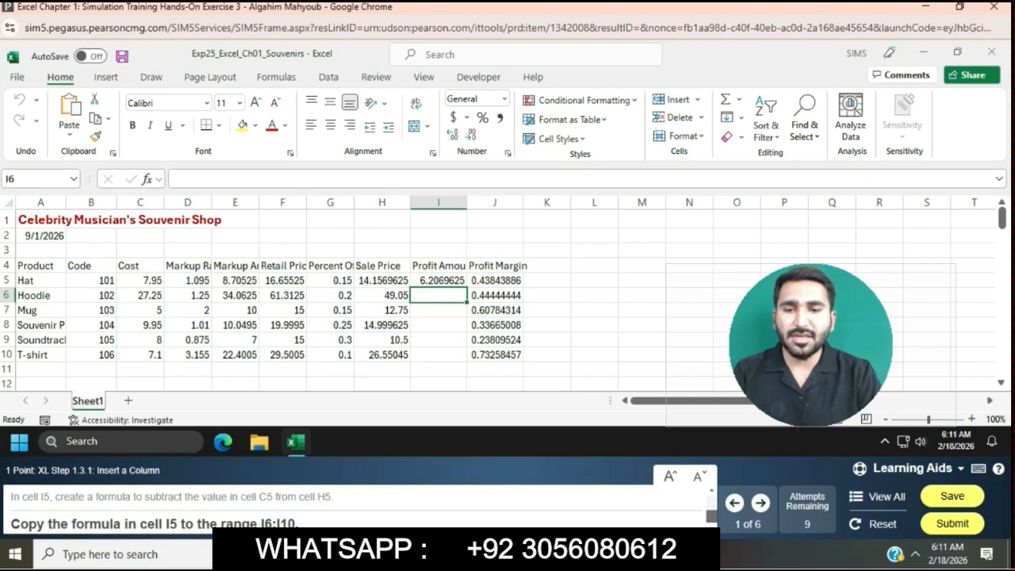
{"action": "left_click", "coordinate": [428, 282]}
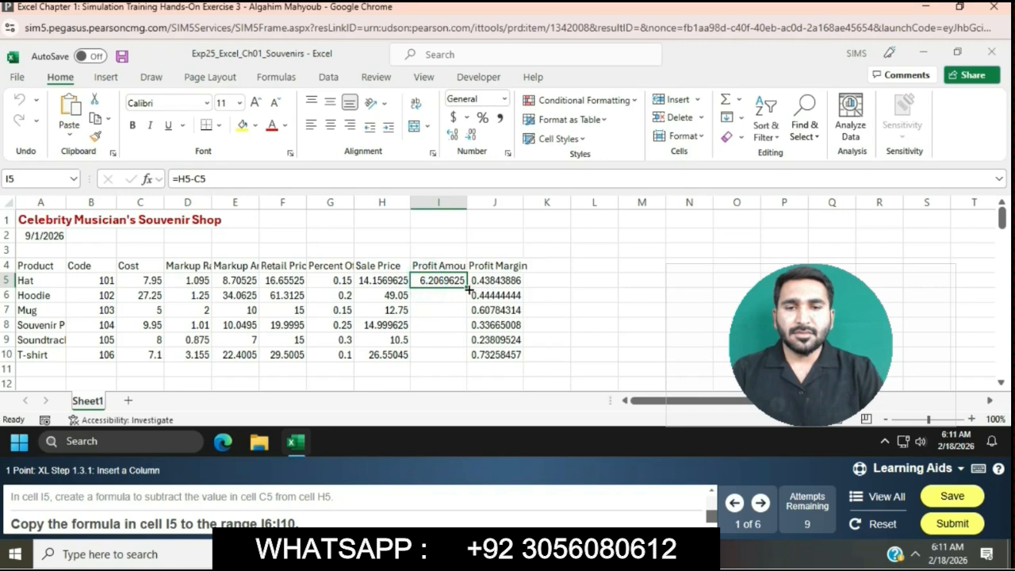
{"action": "left_click_drag", "start_coordinate": [461, 325], "coordinate": [460, 354]}
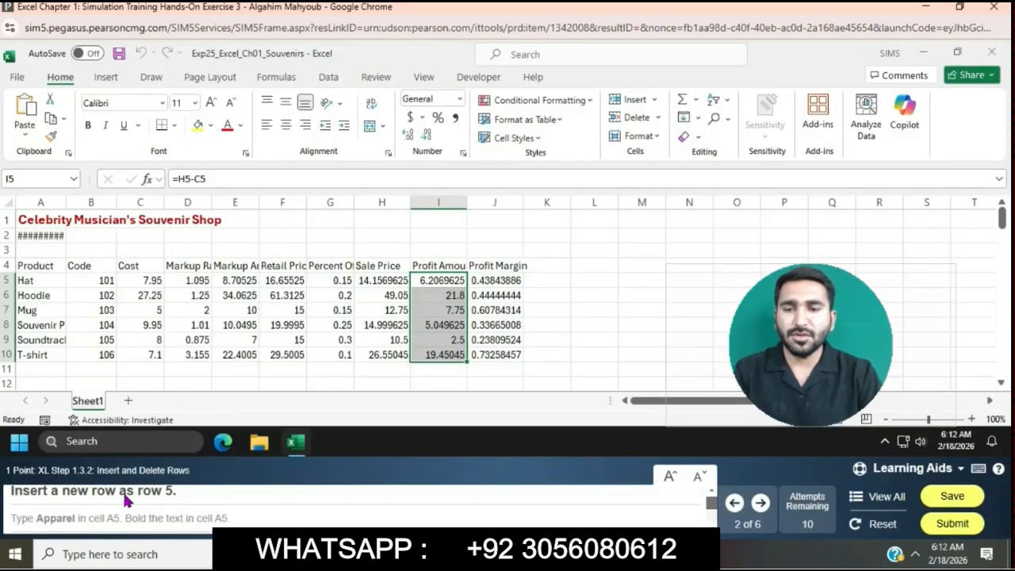
Insert a new row 5 above the Hat row.
{"action": "left_click", "coordinate": [8, 280]}
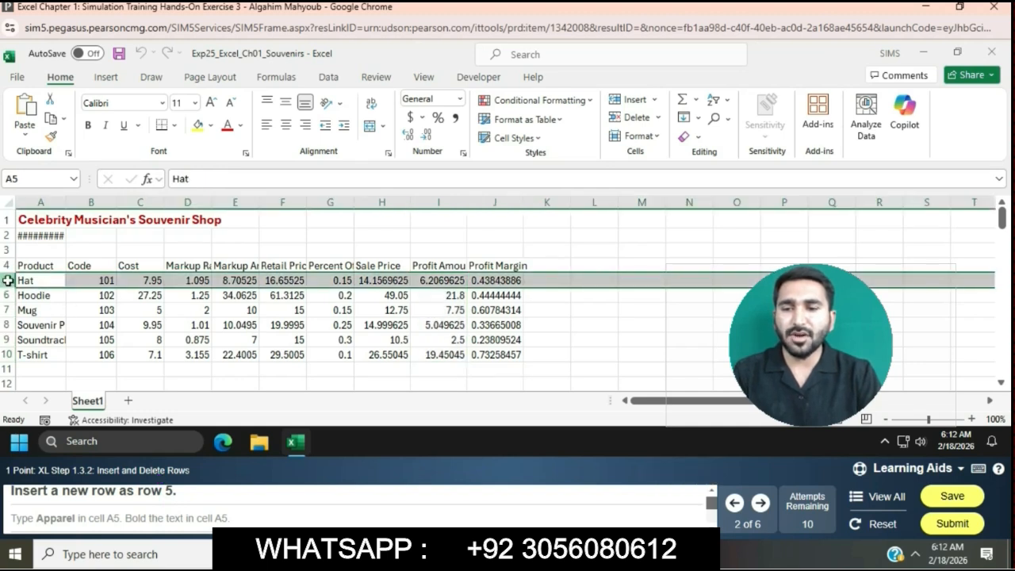
{"action": "right_click", "coordinate": [8, 280]}
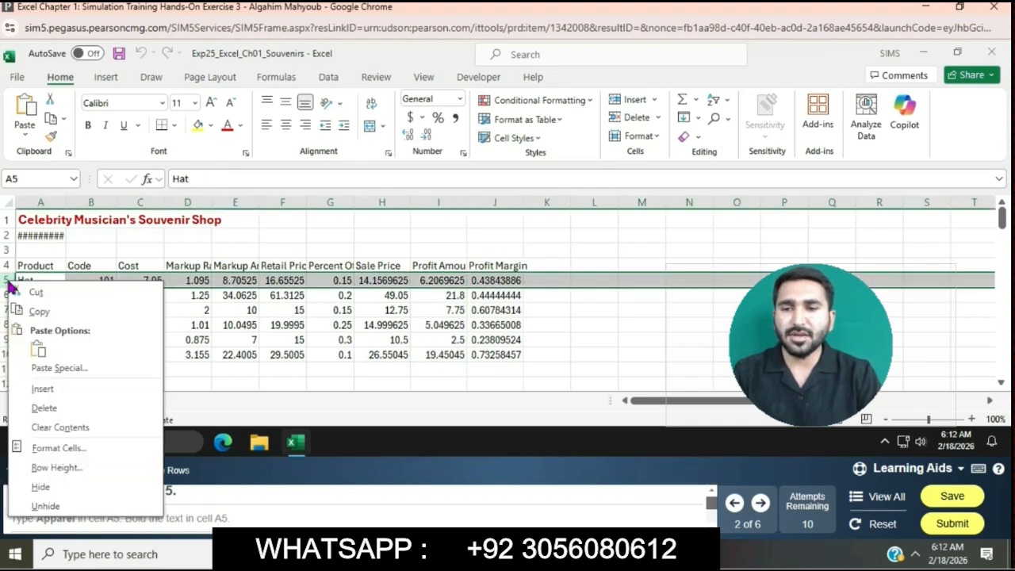
{"action": "left_click", "coordinate": [53, 392]}
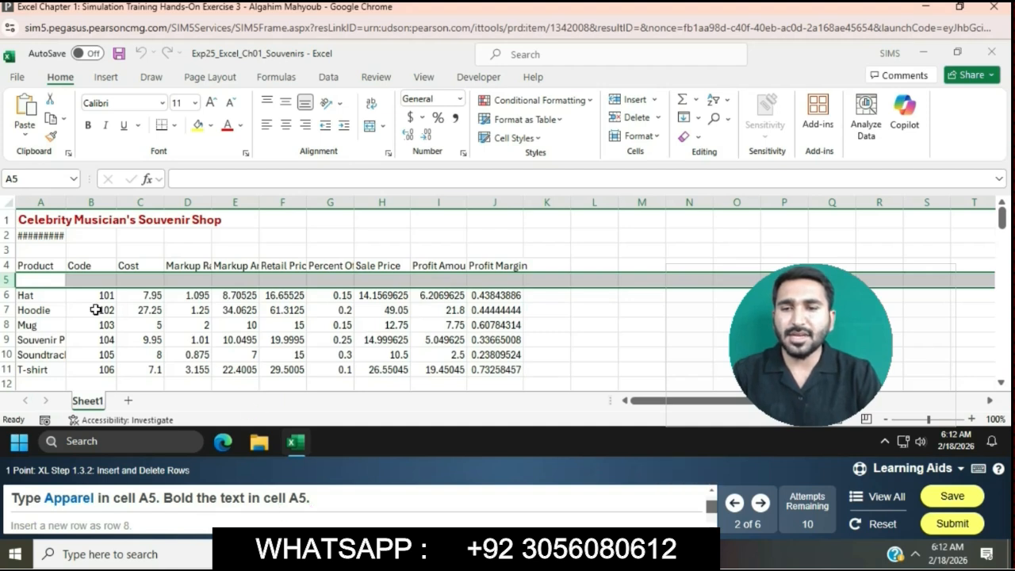
Enter Apparel in cell A5 and make the text bold.
{"action": "left_click", "coordinate": [52, 277]}
{"action": "type", "text": "Apparel"}
{"action": "key", "text": "Return"}
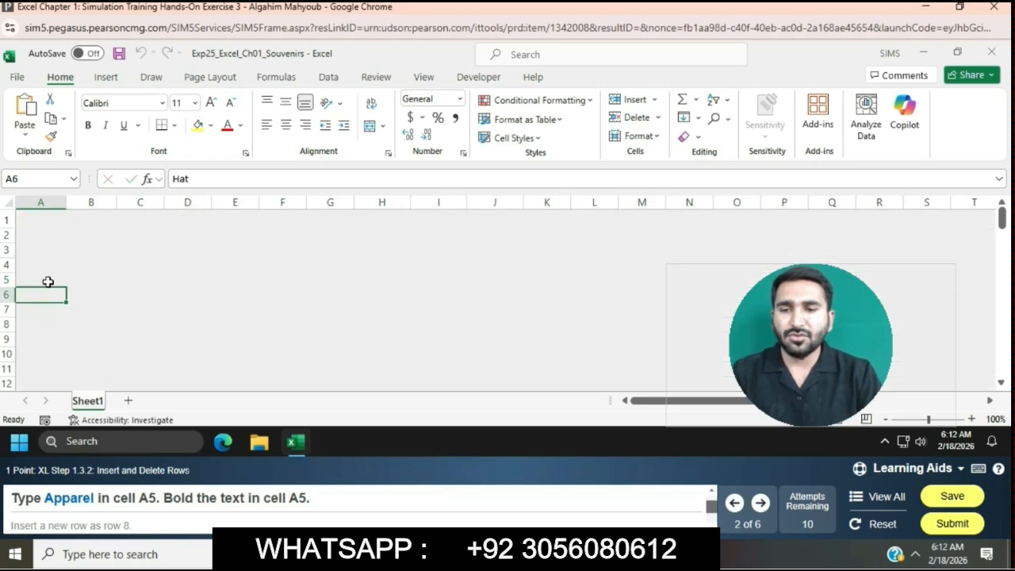
{"action": "left_click", "coordinate": [48, 280]}
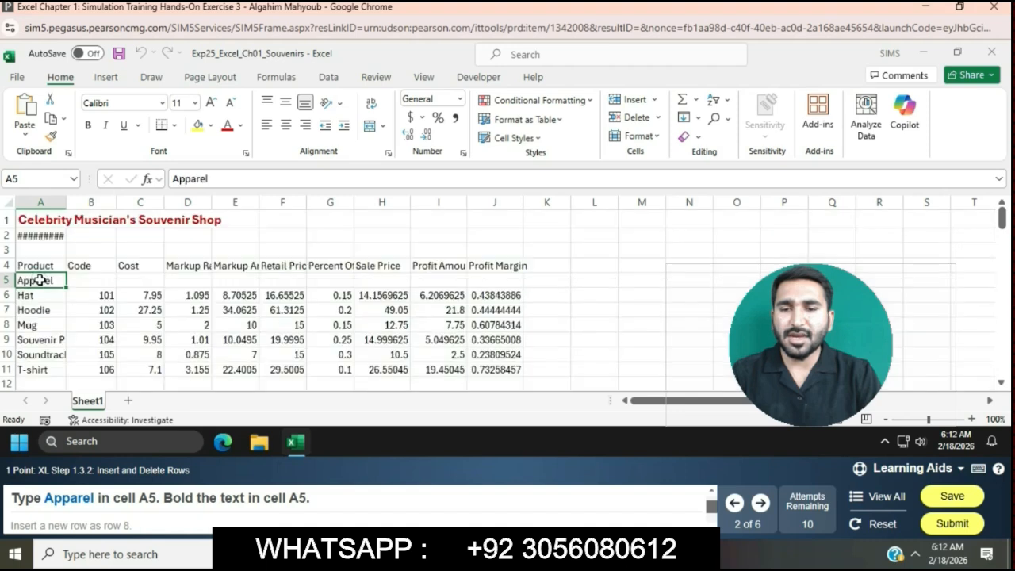
{"action": "left_click", "coordinate": [88, 127]}
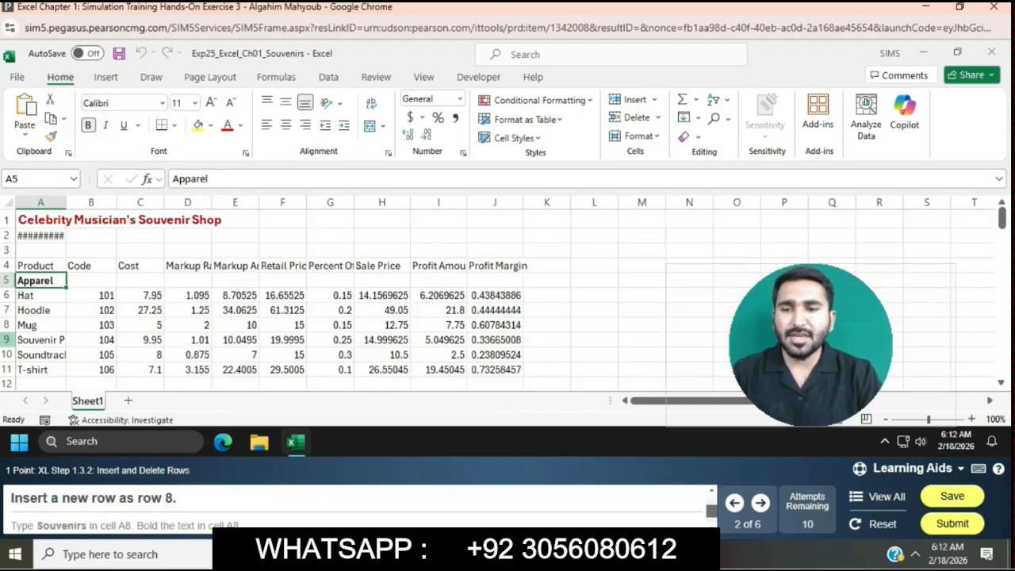
Insert a new row 8 above the Mug row.
{"action": "left_click", "coordinate": [5, 325]}
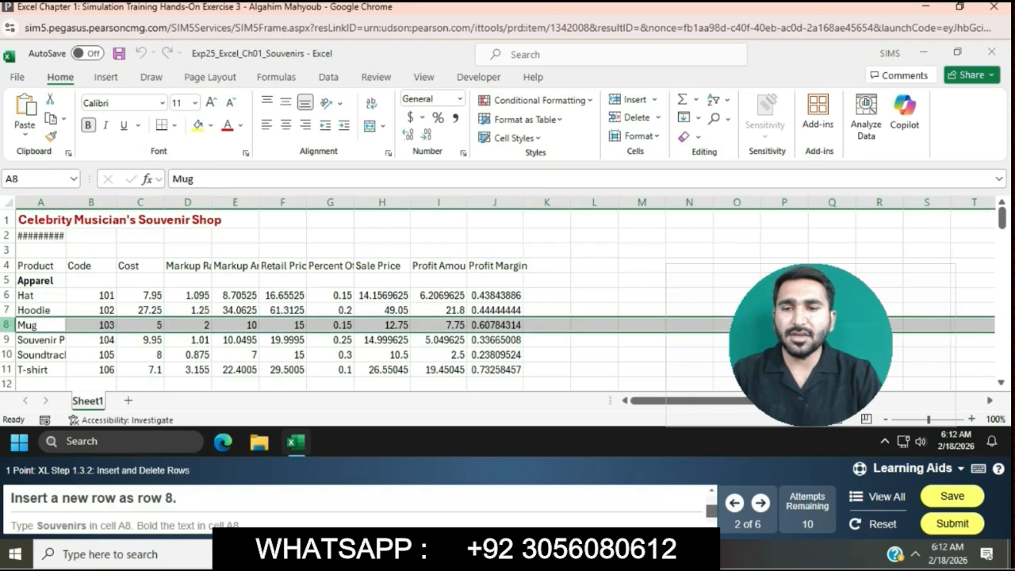
{"action": "right_click", "coordinate": [5, 325]}
{"action": "left_click", "coordinate": [61, 206]}
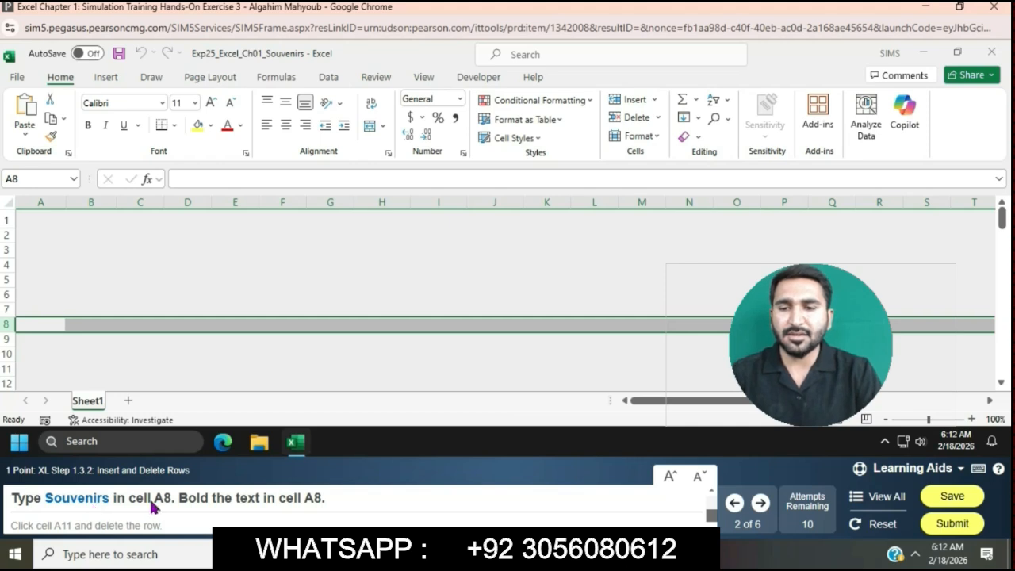
Enter Souvenirs in cell A8 and make the text bold.
{"action": "left_click", "coordinate": [52, 324]}
{"action": "type", "text": "Souvenirs"}
{"action": "key", "text": "Return"}
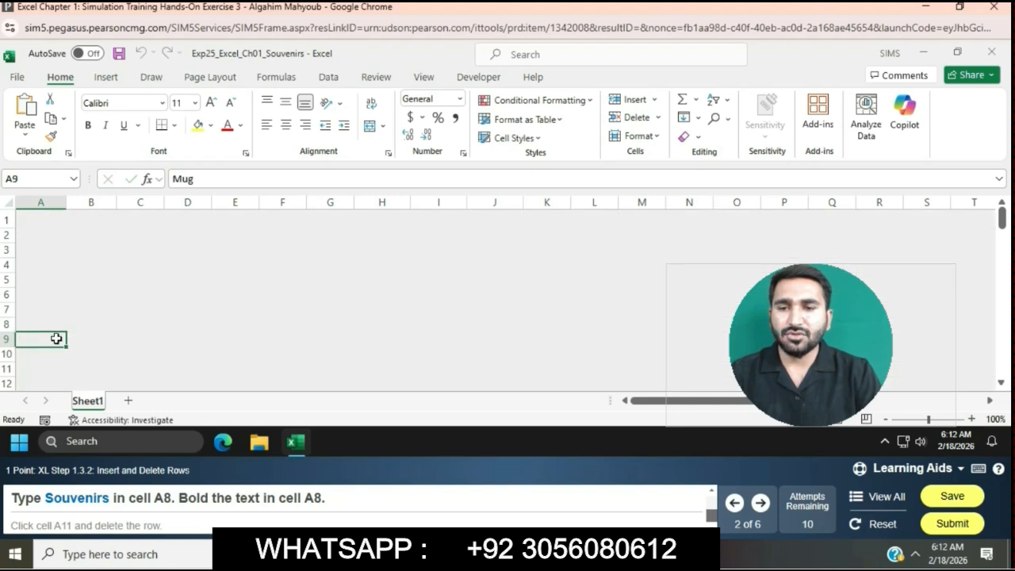
{"action": "left_click", "coordinate": [49, 324]}
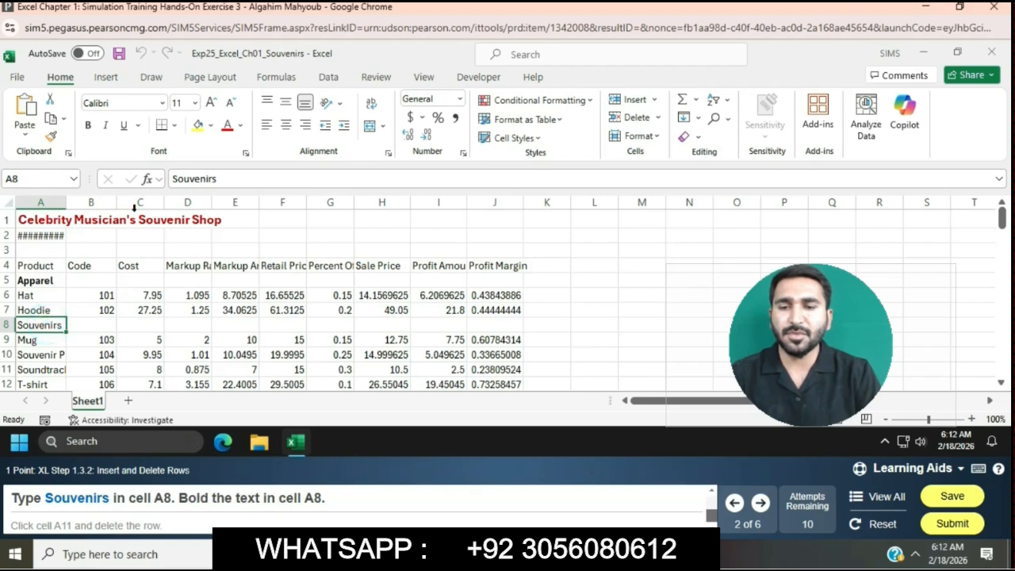
{"action": "left_click", "coordinate": [88, 125]}
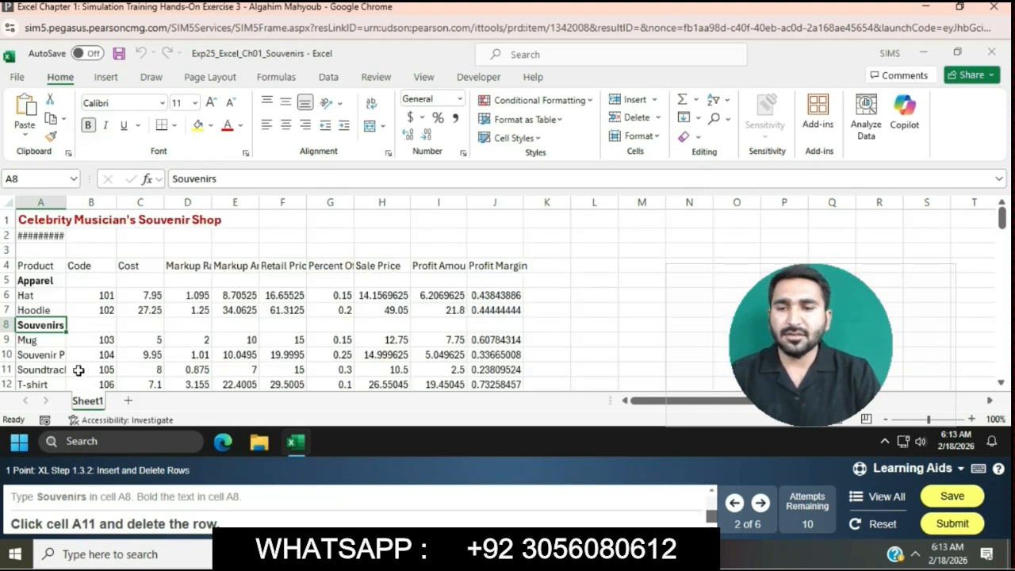
Delete the entire row of cell A11, which holds the Soundtrack CD product.
{"action": "left_click", "coordinate": [52, 370]}
{"action": "right_click", "coordinate": [52, 369]}
{"action": "mouse_move", "coordinate": [148, 296]}
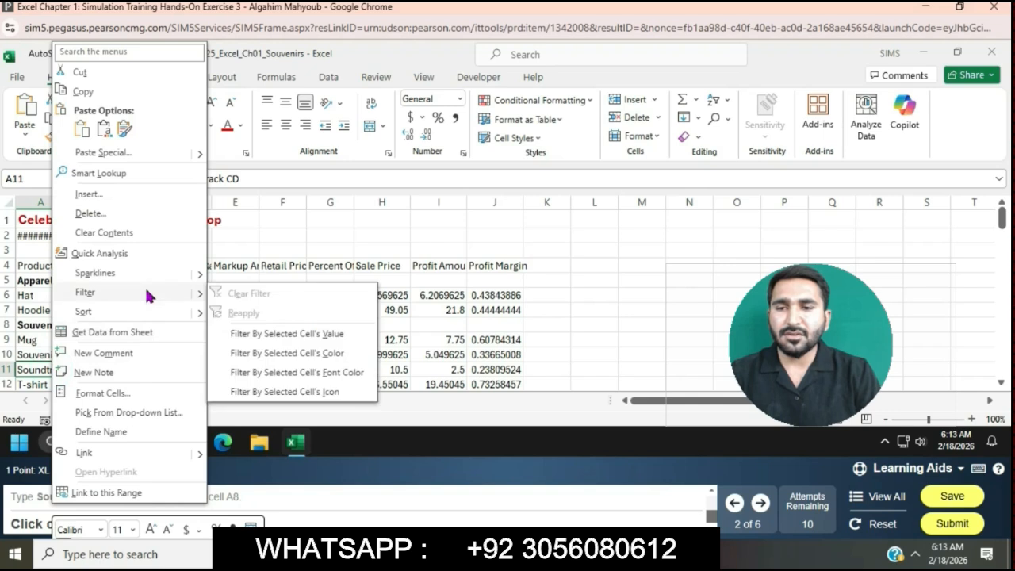
{"action": "left_click", "coordinate": [132, 214]}
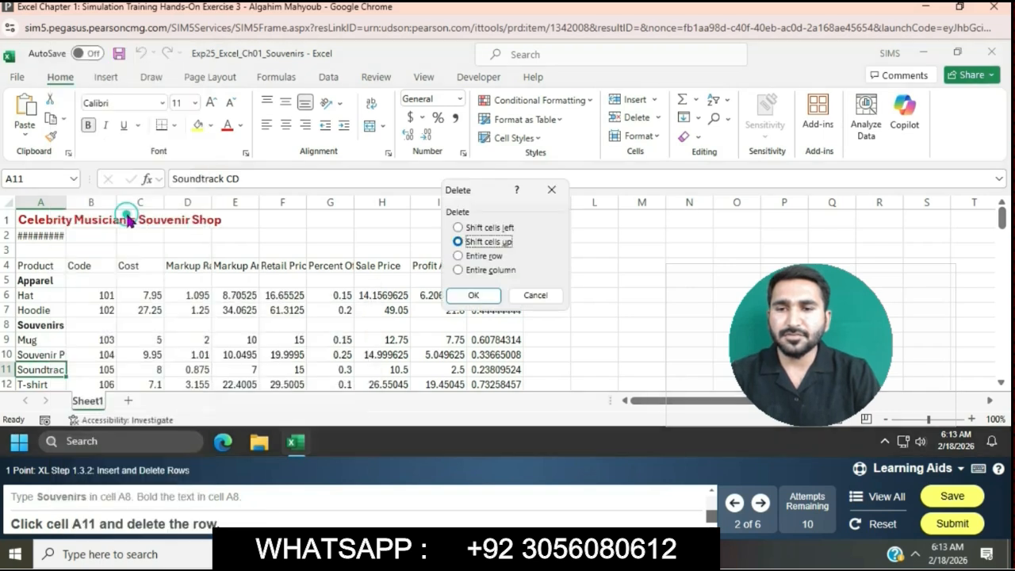
{"action": "left_click", "coordinate": [457, 256]}
{"action": "left_click", "coordinate": [472, 294]}
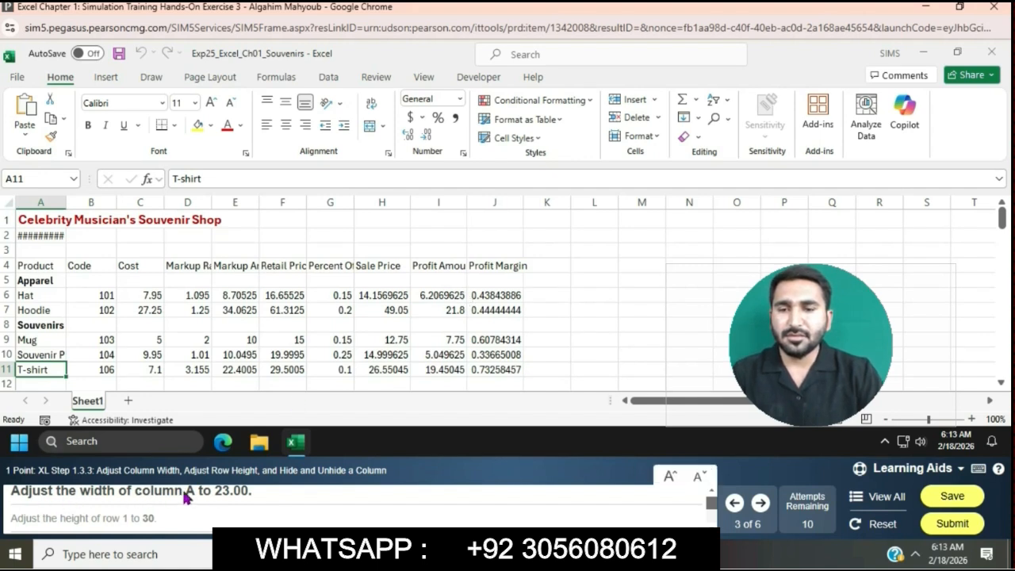
Set the width of column A to 23.
{"action": "left_click", "coordinate": [46, 202]}
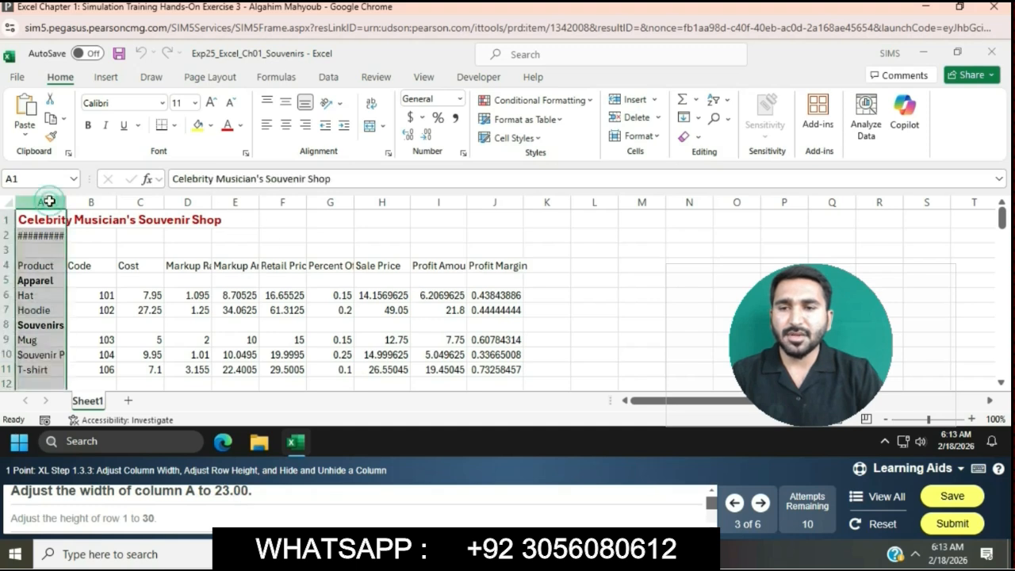
{"action": "right_click", "coordinate": [51, 204]}
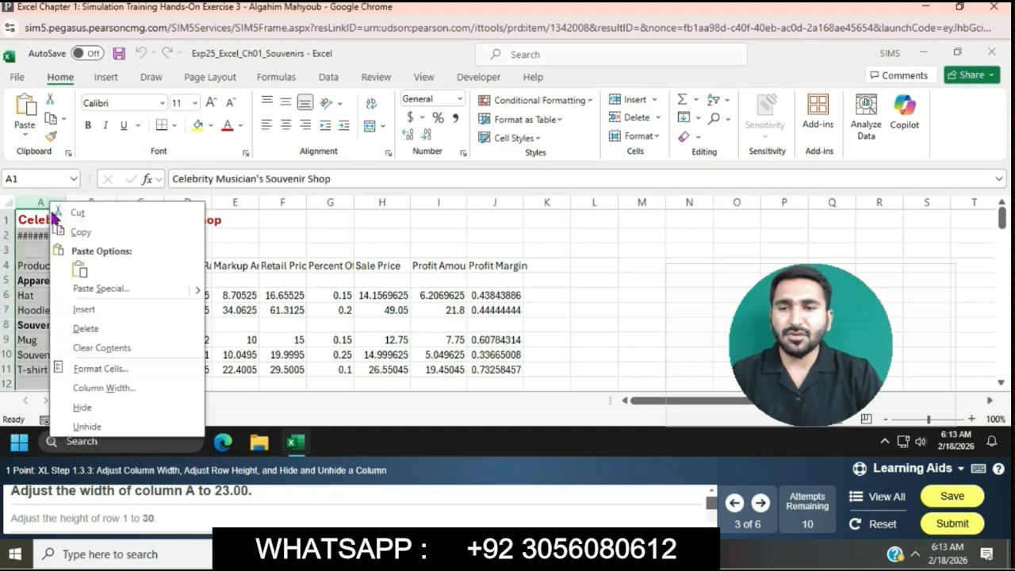
{"action": "left_click", "coordinate": [103, 388]}
{"action": "type", "text": "23"}
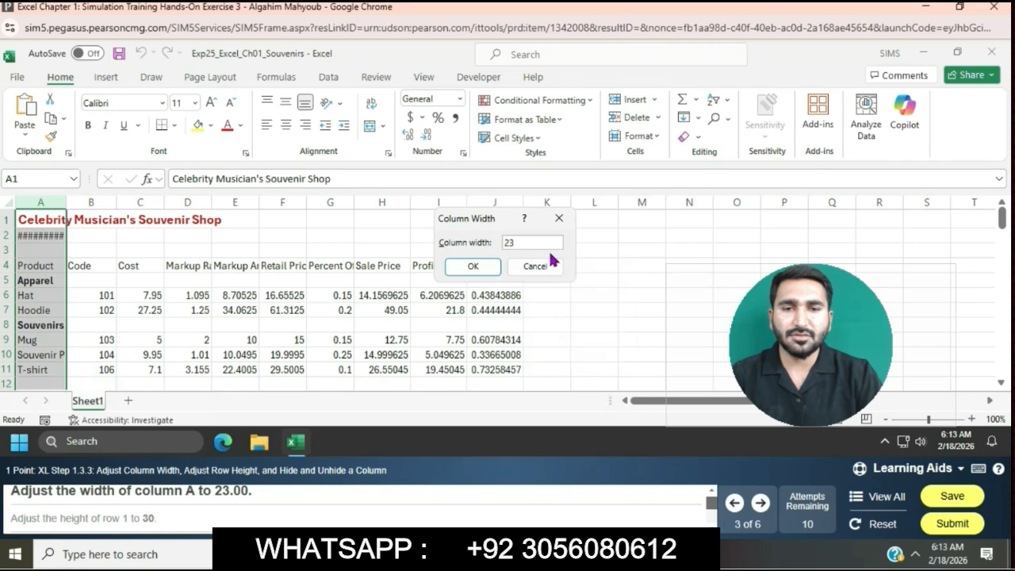
{"action": "left_click", "coordinate": [487, 272]}
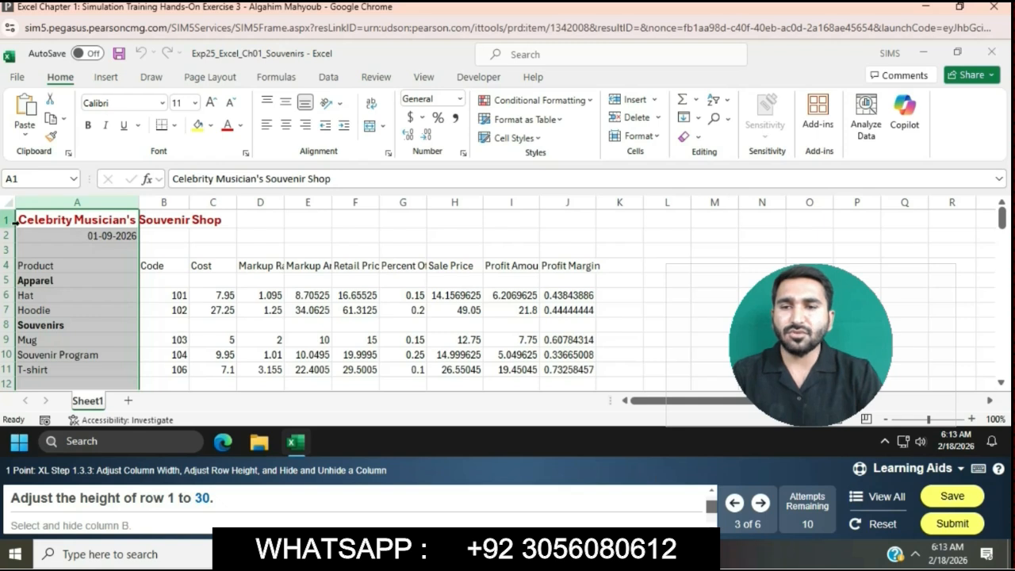
Set the height of row 1, which holds the shop title, to 30.
{"action": "left_click", "coordinate": [6, 220]}
{"action": "right_click", "coordinate": [5, 226]}
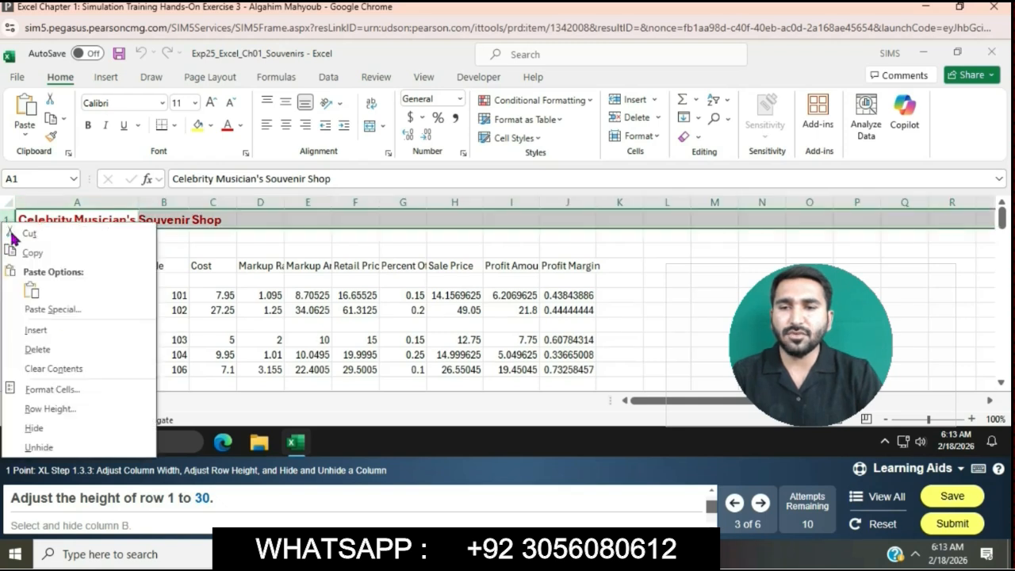
{"action": "left_click", "coordinate": [62, 408]}
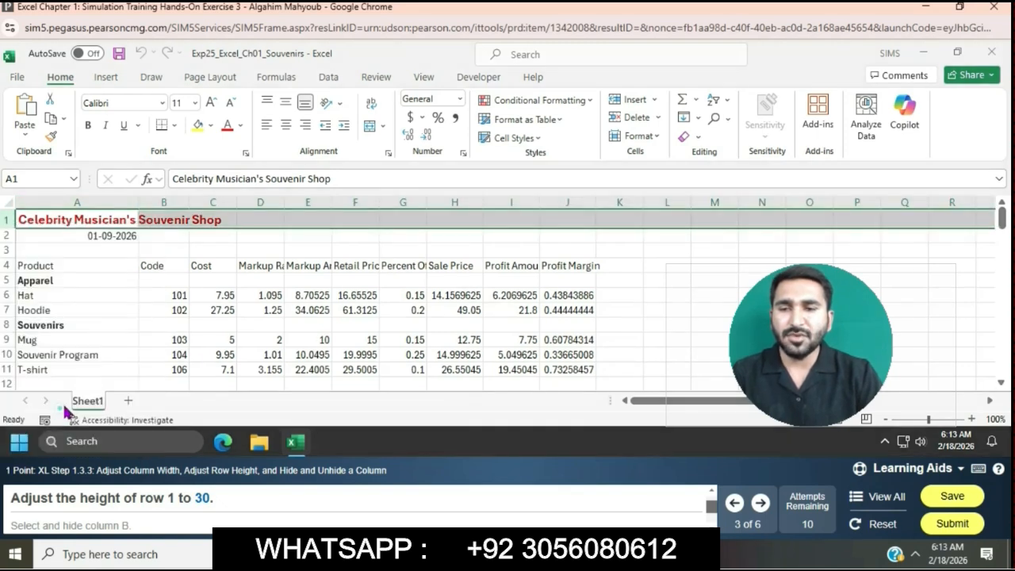
{"action": "type", "text": "3"}
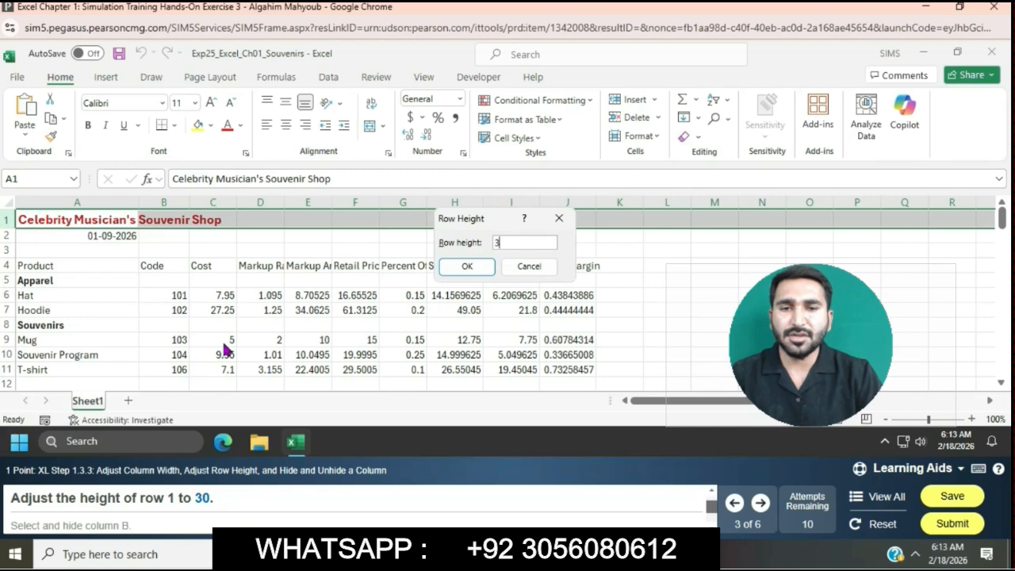
{"action": "type", "text": "0"}
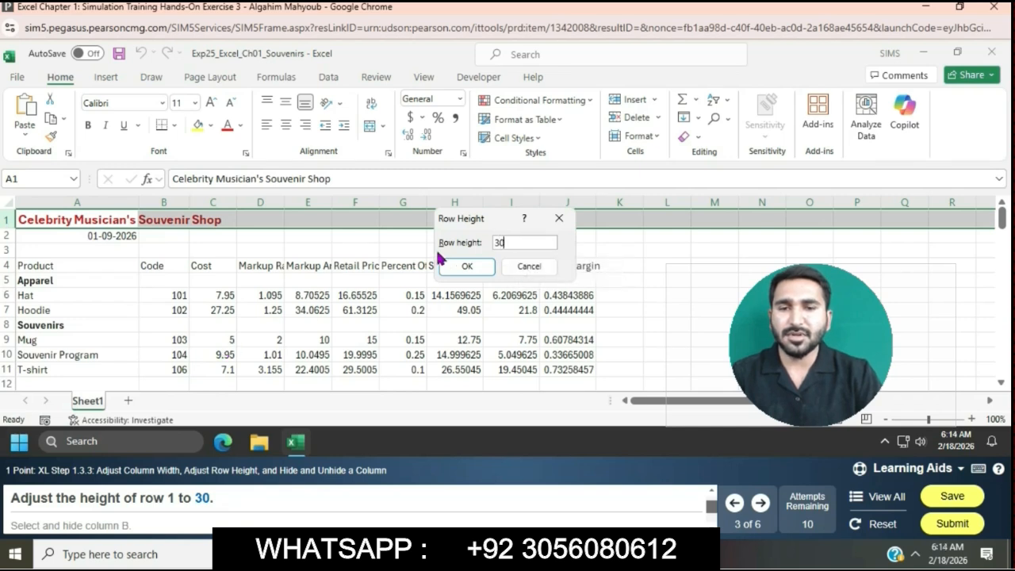
{"action": "left_click", "coordinate": [464, 267]}
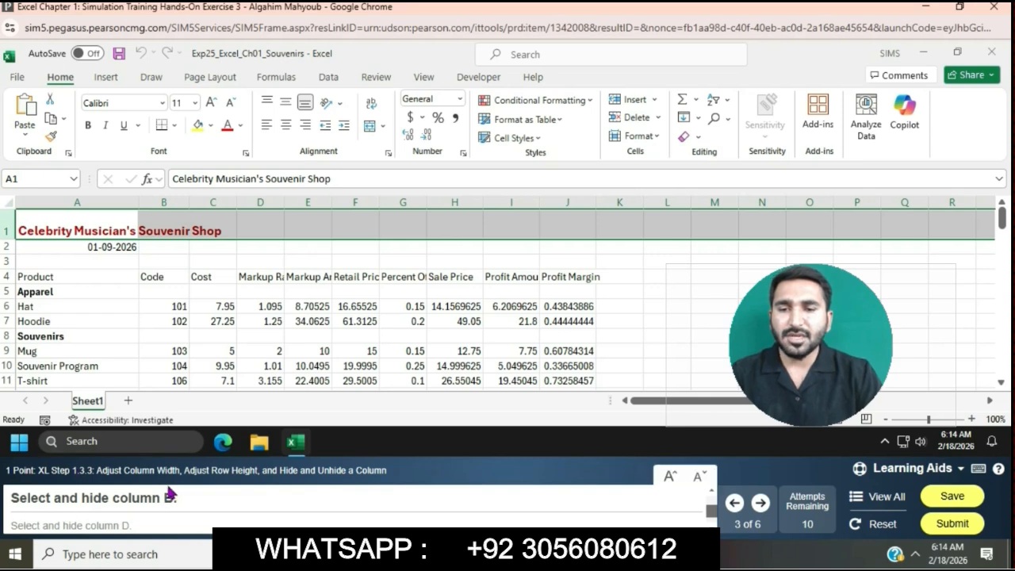
Hide column B, which holds the product codes.
{"action": "left_click", "coordinate": [168, 203]}
{"action": "right_click", "coordinate": [168, 203]}
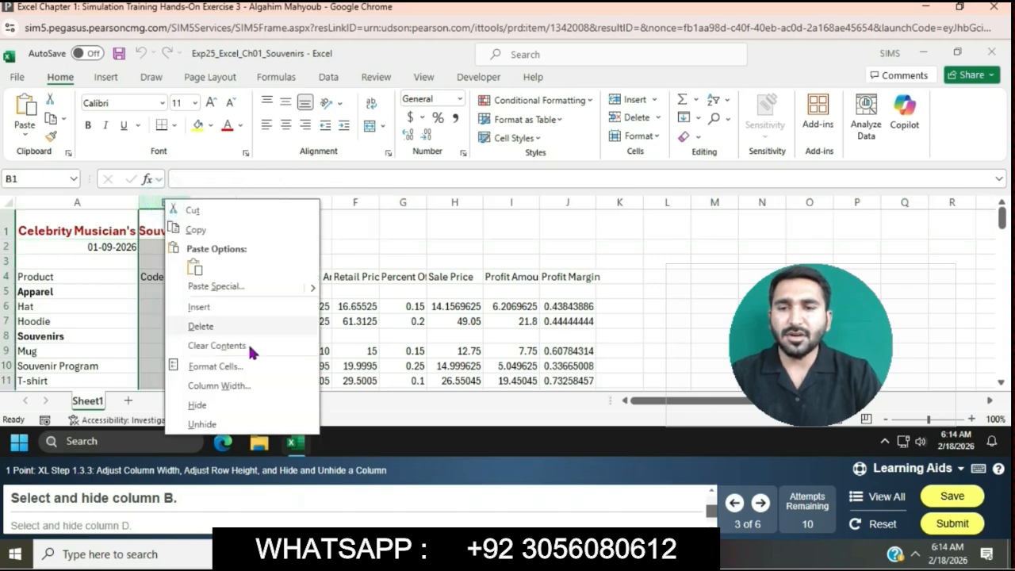
{"action": "left_click", "coordinate": [197, 404]}
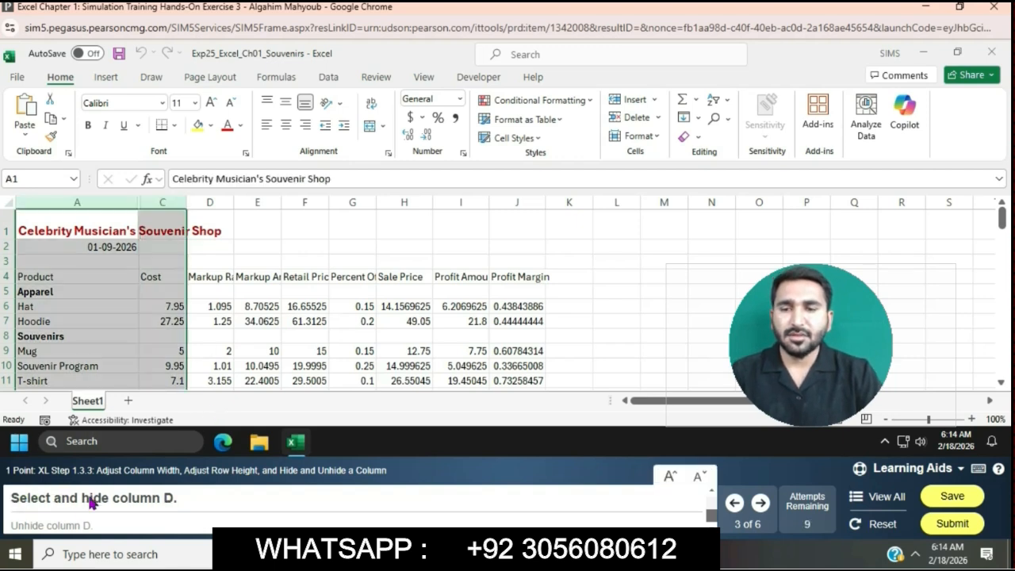
Hide column D, which holds the markup rates.
{"action": "left_click", "coordinate": [256, 365]}
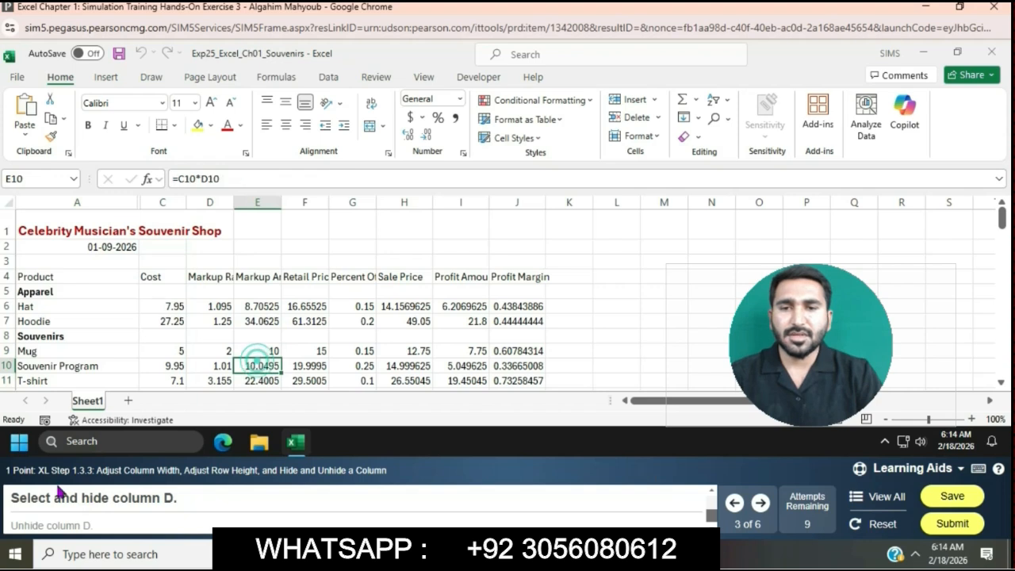
{"action": "left_click", "coordinate": [210, 203]}
{"action": "right_click", "coordinate": [211, 203]}
{"action": "left_click", "coordinate": [260, 410]}
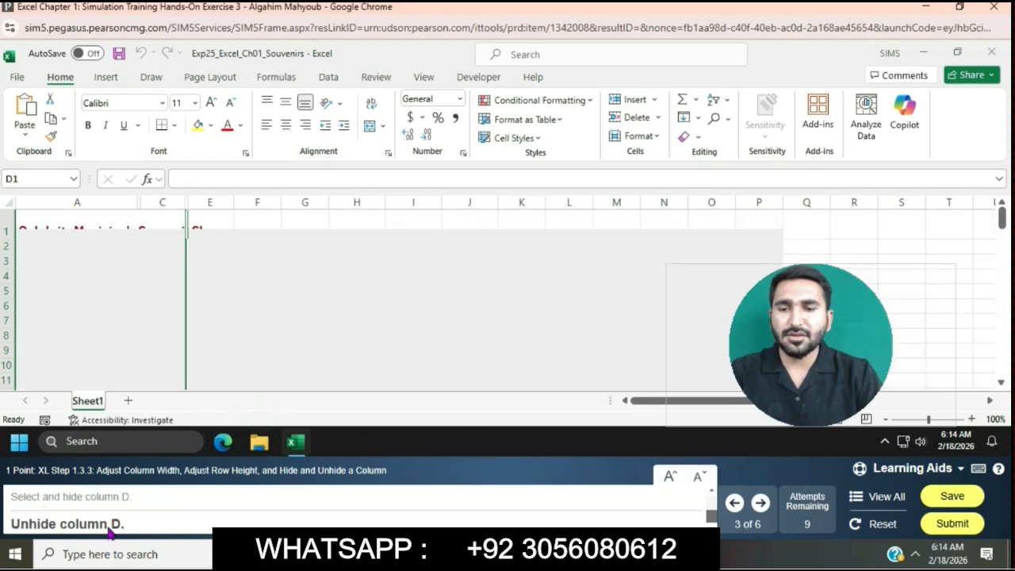
Select columns C through E and unhide column D between them.
{"action": "left_click_drag", "start_coordinate": [148, 203], "coordinate": [202, 203]}
{"action": "right_click", "coordinate": [202, 208]}
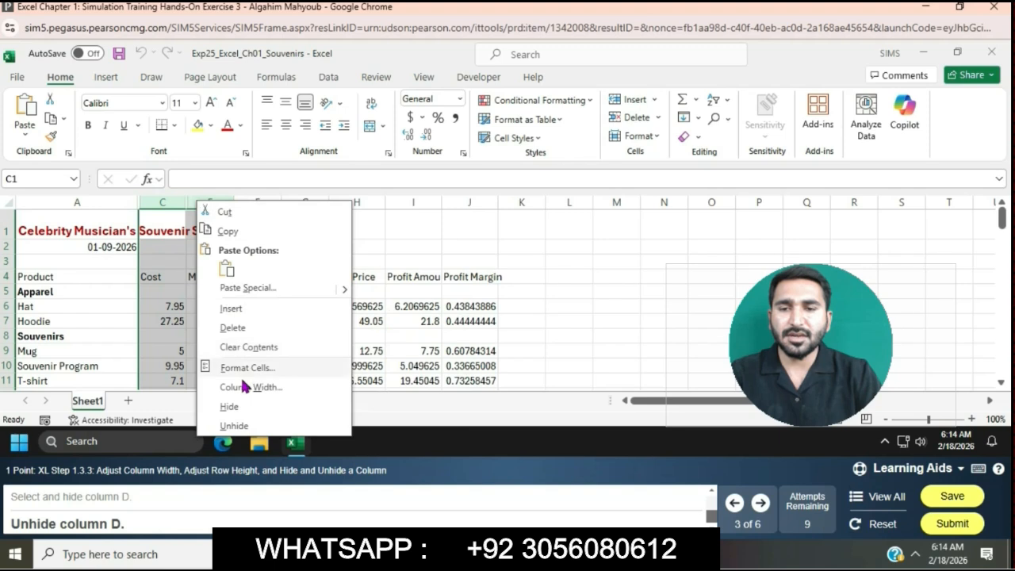
{"action": "left_click", "coordinate": [234, 425]}
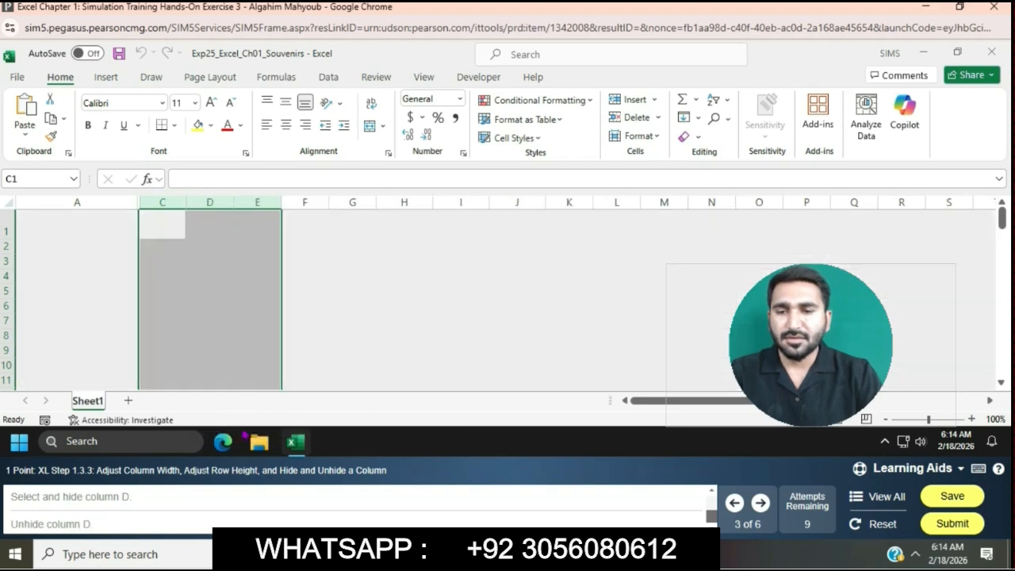